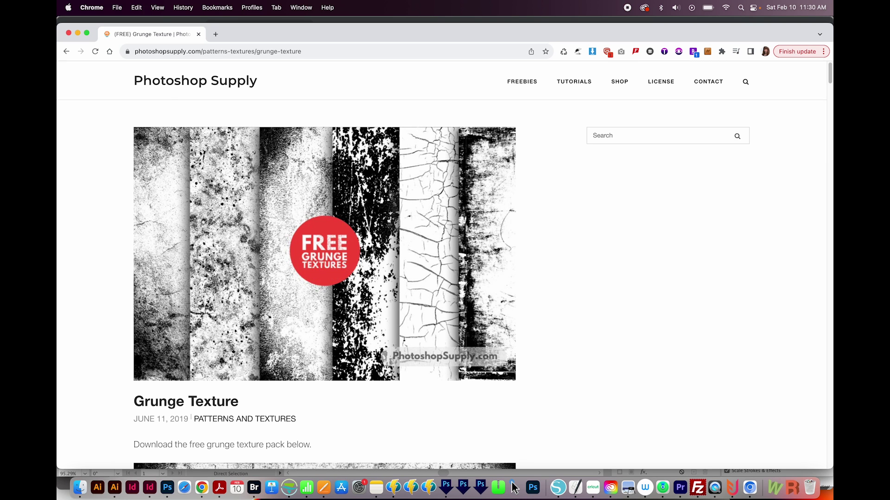
# Step: Find the FREE DOWNLOAD link on Photoshop Supply, download the grunge texture pack, and view recent downloads
pyautogui.scroll(-10, 421, 298)
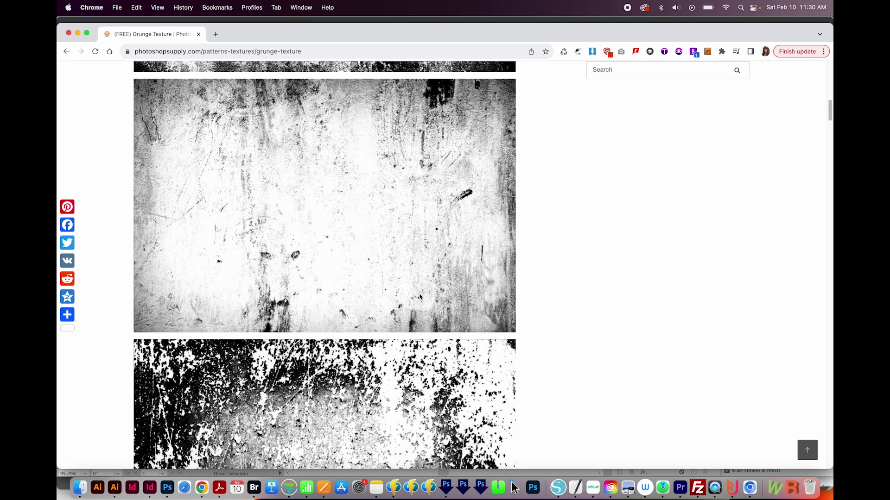
pyautogui.press('cmd+f')
pyautogui.write('download')
pyautogui.press('Return')
pyautogui.press('Return')
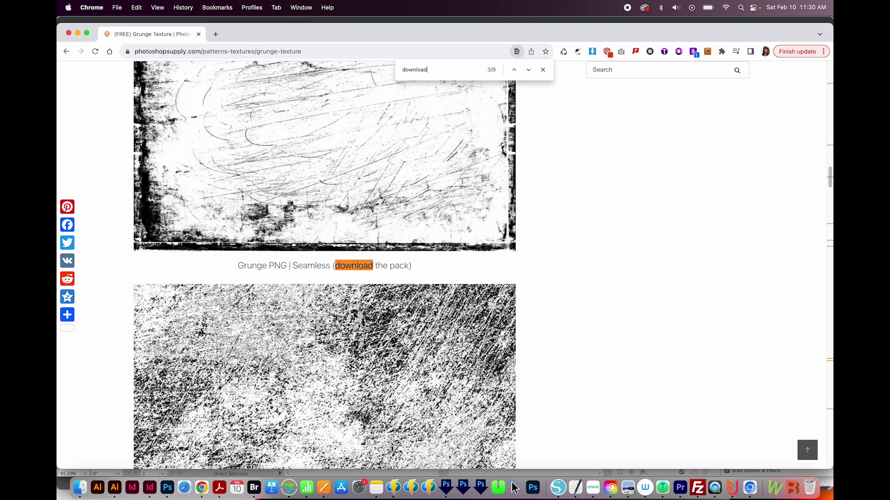
pyautogui.press('Return')
pyautogui.click(234, 270)
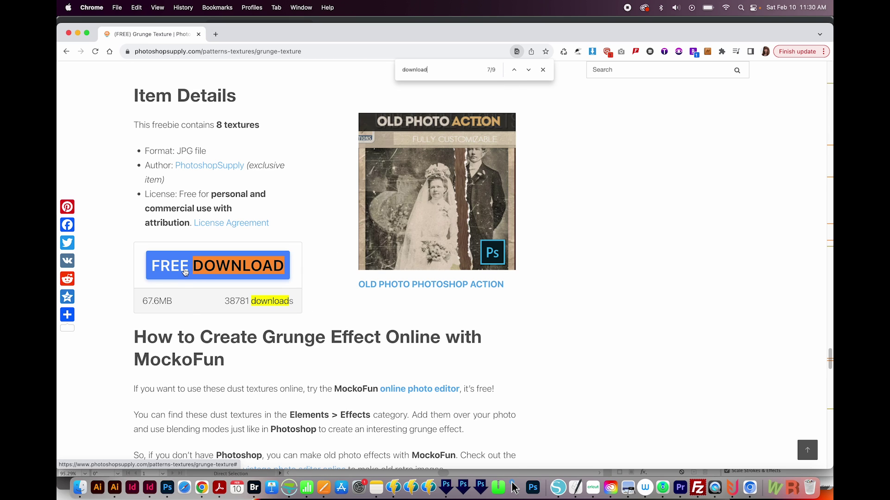
pyautogui.click(739, 51)
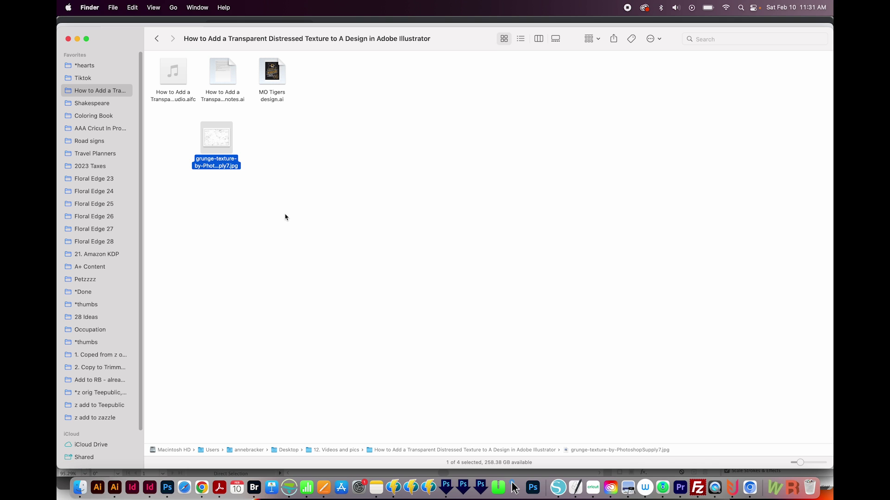
# Step: Return to the MO Tigers design.ai artwork in Illustrator
pyautogui.press('super+Tab')
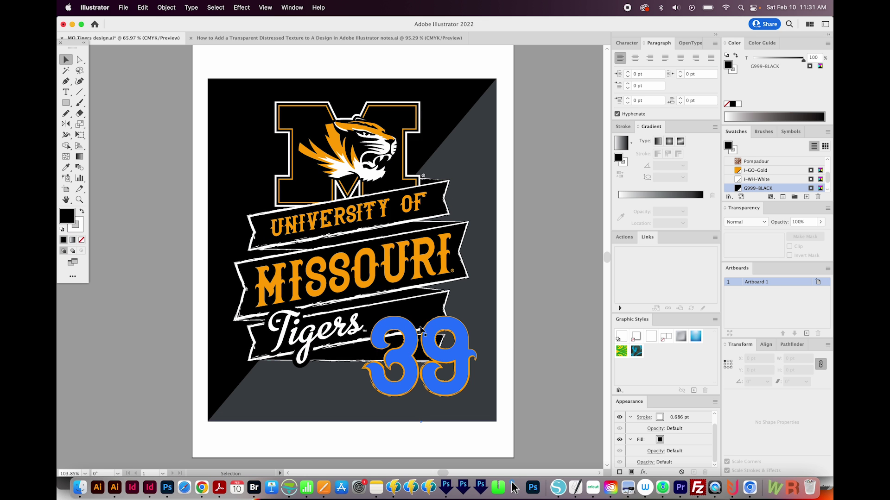
pyautogui.moveTo(524, 78); pyautogui.dragTo(485, 103)
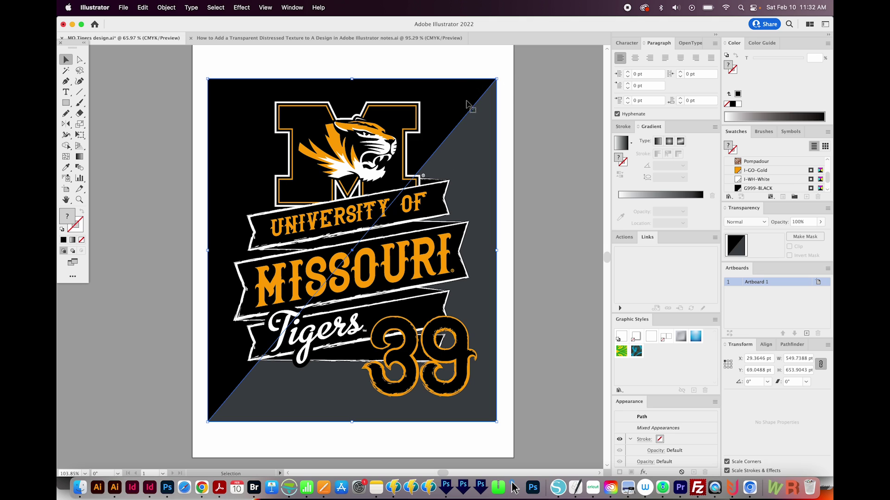
pyautogui.click(494, 137)
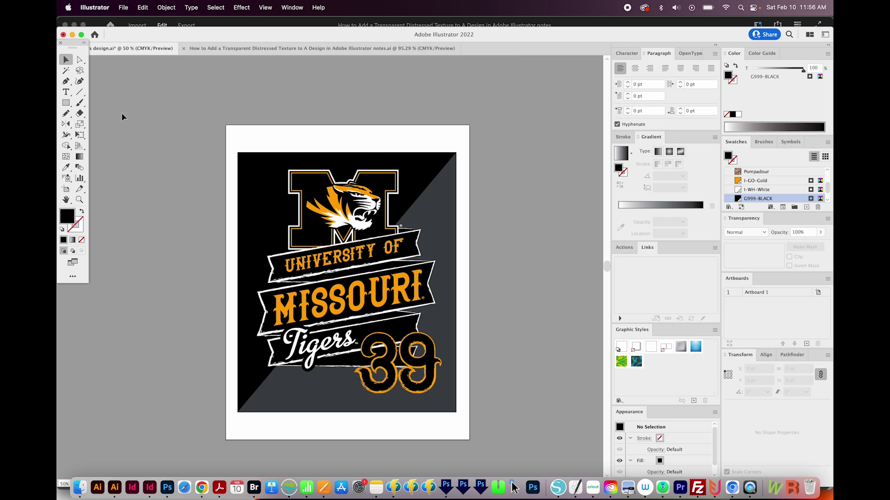
pyautogui.moveTo(228, 146); pyautogui.dragTo(494, 408)
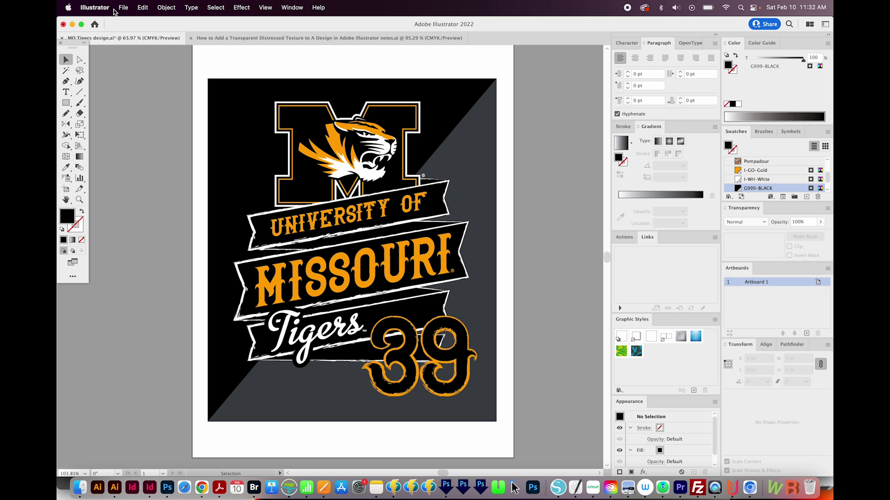
pyautogui.click(122, 8)
# Step: Place grunge-texture-by-PhotoshopSupply7.jpg as a linked image and move it right of the artboard
pyautogui.click(139, 180)
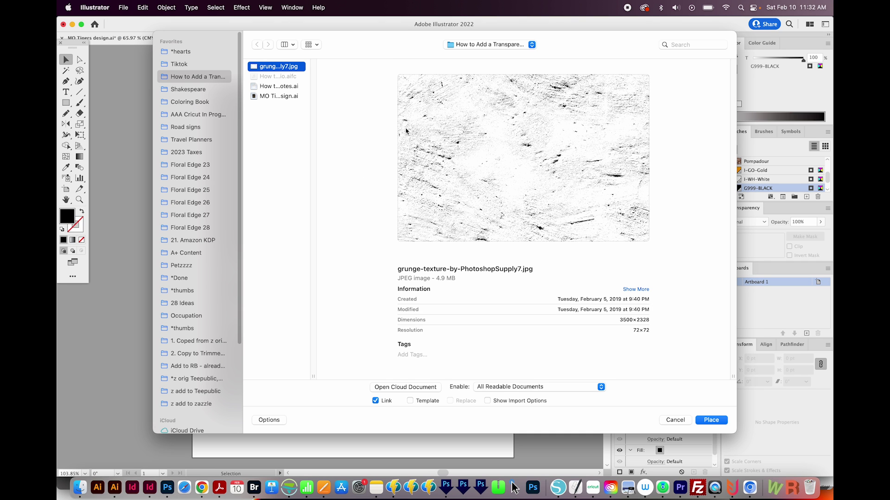
pyautogui.click(700, 420)
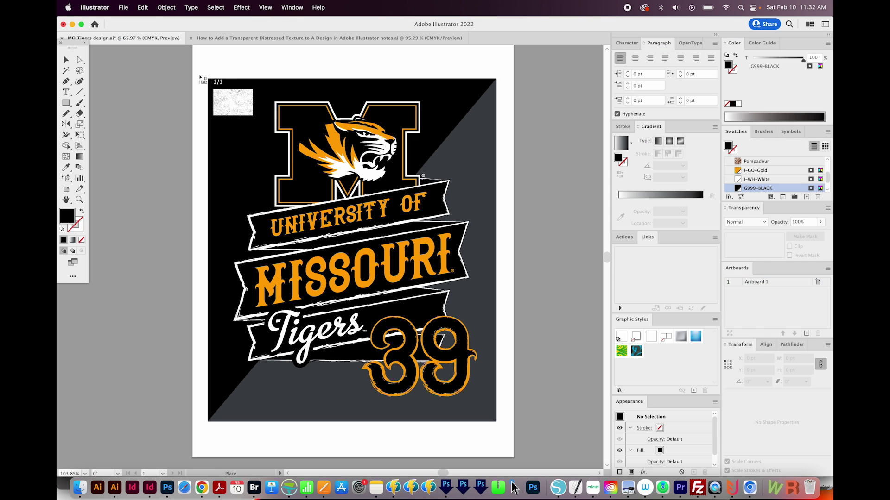
pyautogui.moveTo(199, 75); pyautogui.dragTo(493, 418)
pyautogui.press('super+minus')
pyautogui.press('super+minus')
pyautogui.press('super+minus')
pyautogui.press('super+minus')
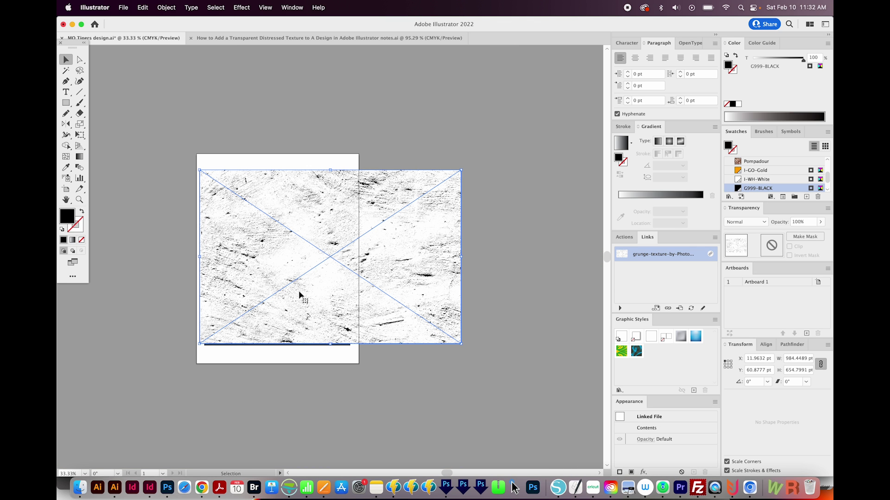
pyautogui.moveTo(232, 284); pyautogui.dragTo(402, 285)
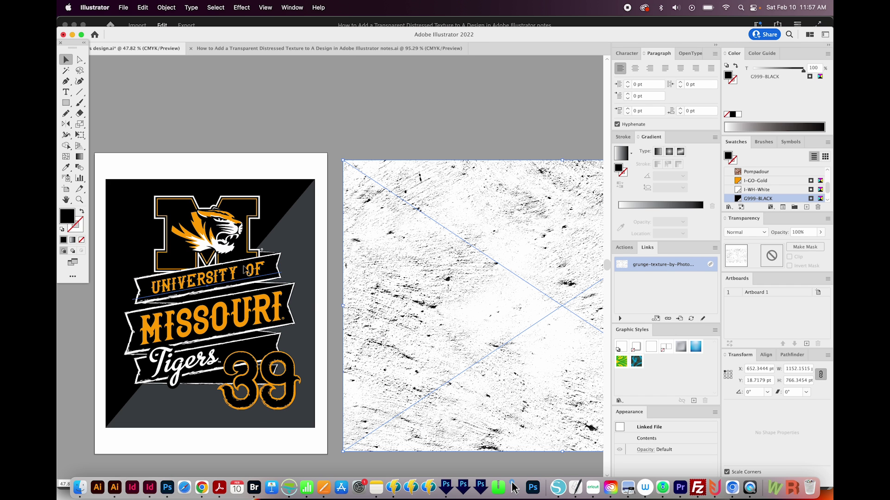
# Step: Make an opacity mask on the Tigers artwork group and paste the grunge texture into it
pyautogui.click(248, 273)
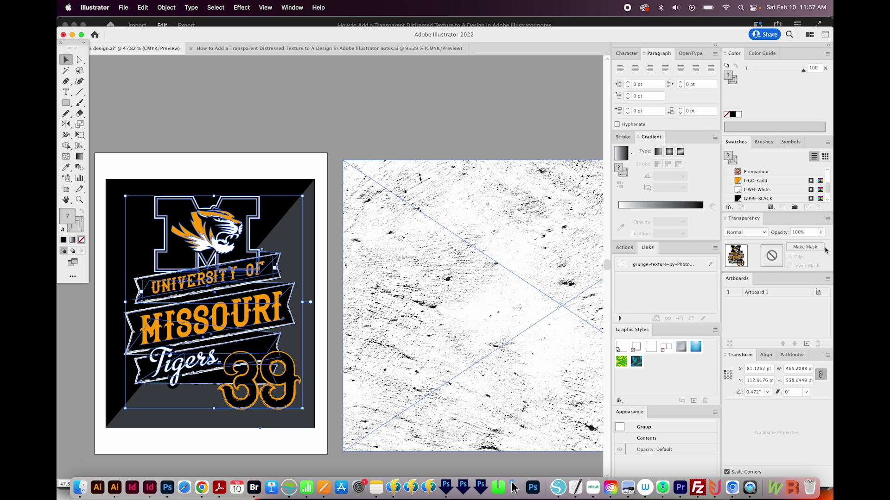
pyautogui.click(809, 248)
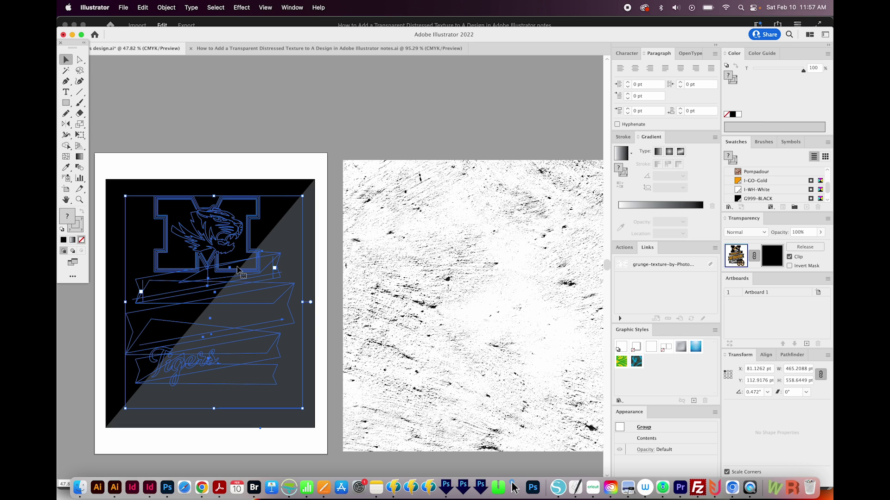
pyautogui.click(770, 252)
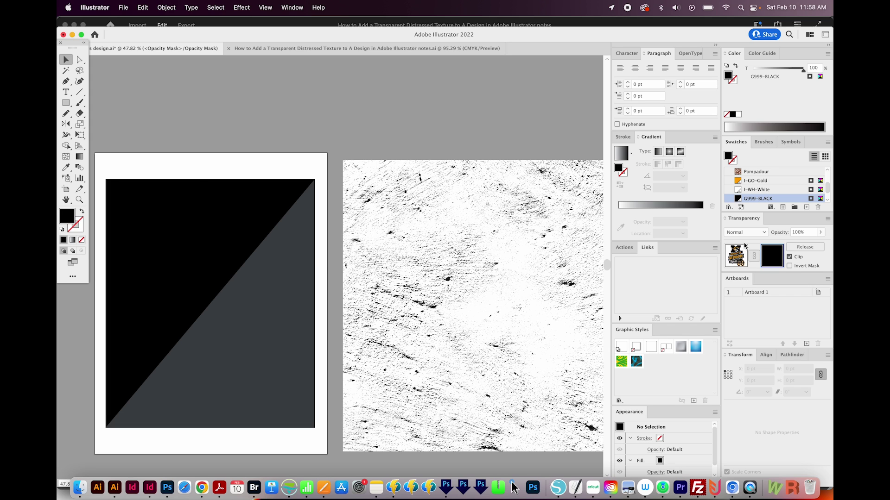
pyautogui.press('super+v')
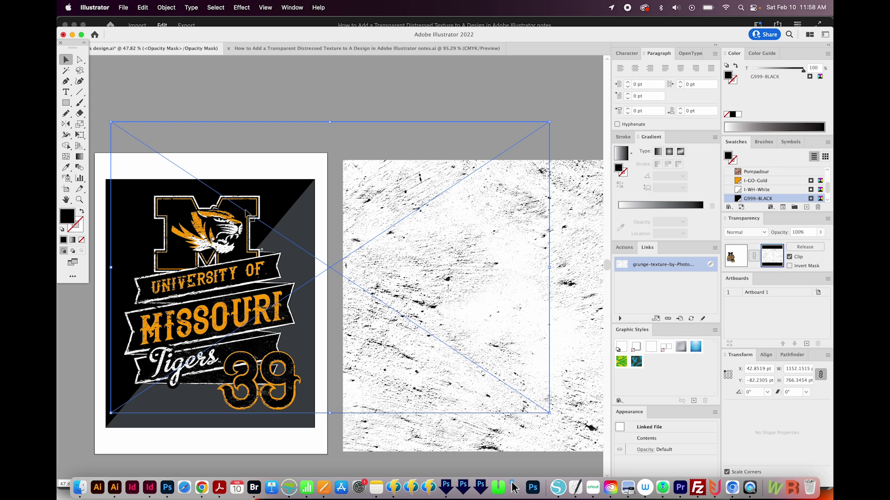
# Step: Zoom in on the tiger and lettering, then drag the mask texture to reposition the distress
pyautogui.press('z')
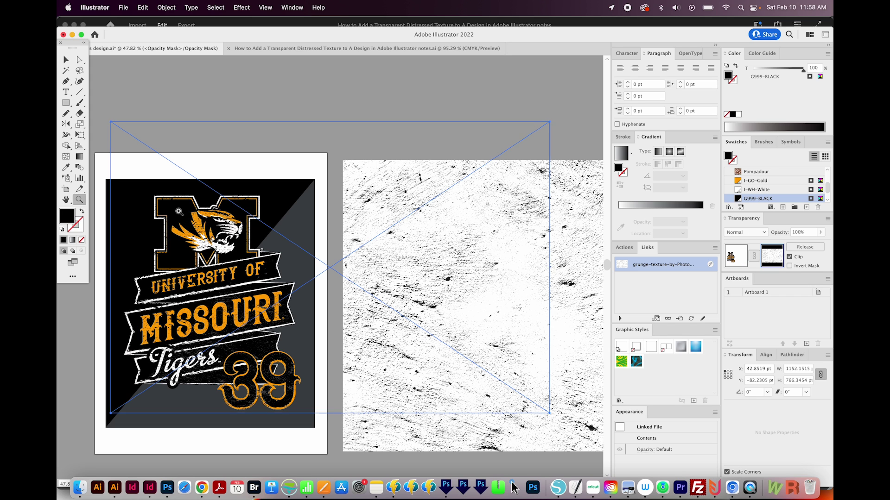
pyautogui.moveTo(144, 193); pyautogui.dragTo(287, 305)
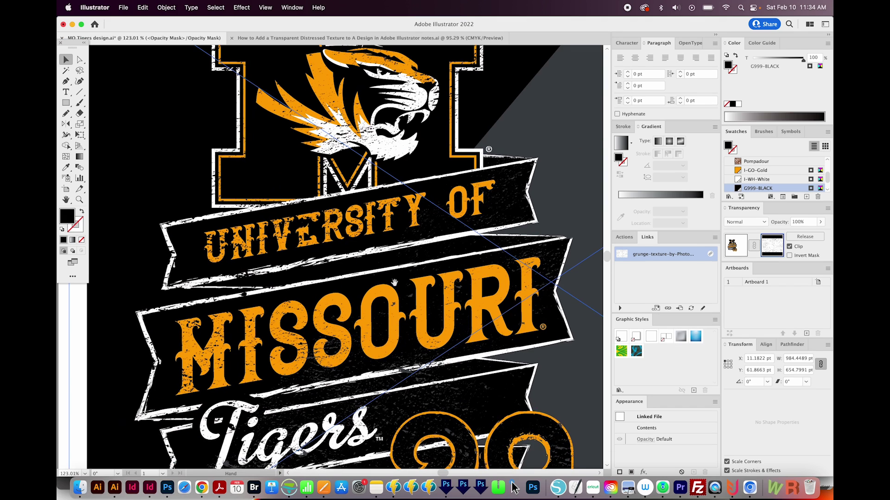
pyautogui.moveTo(394, 250); pyautogui.dragTo(393, 326)
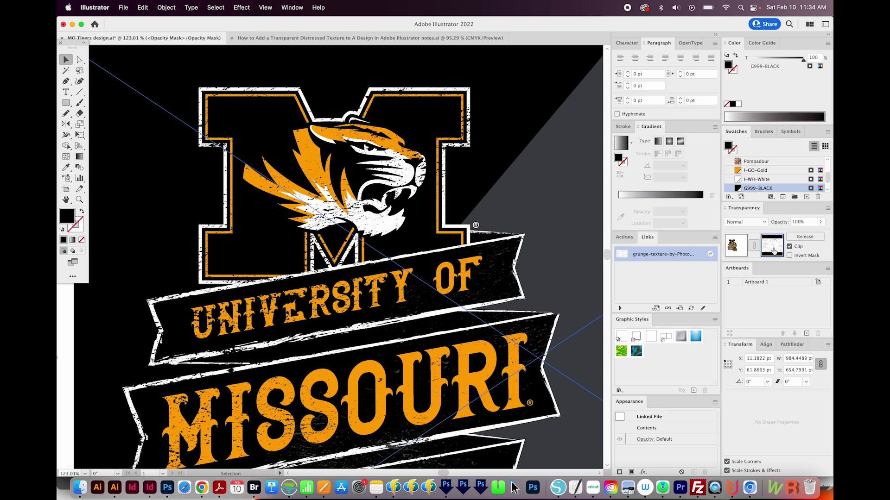
pyautogui.moveTo(368, 329); pyautogui.dragTo(313, 323)
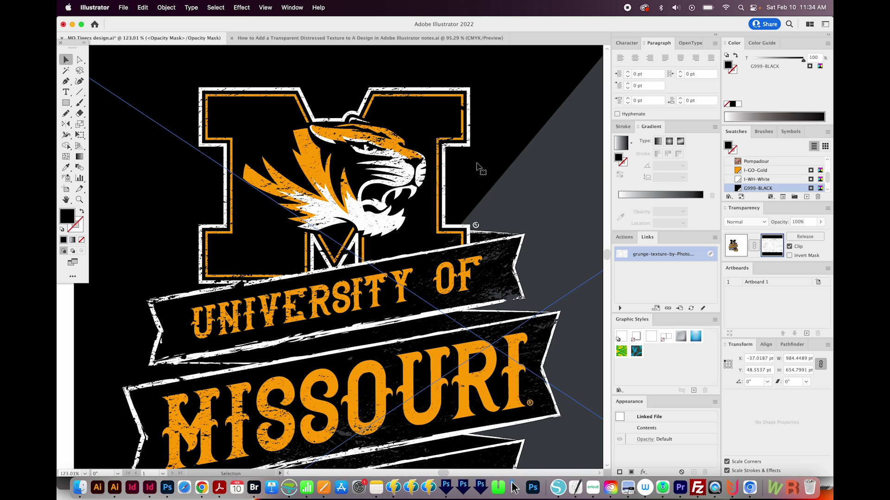
# Step: Rotate the mask texture to about 348°, exit mask editing, and nudge the Tigers artwork
pyautogui.press('super+minus')
pyautogui.press('super+minus')
pyautogui.press('super+minus')
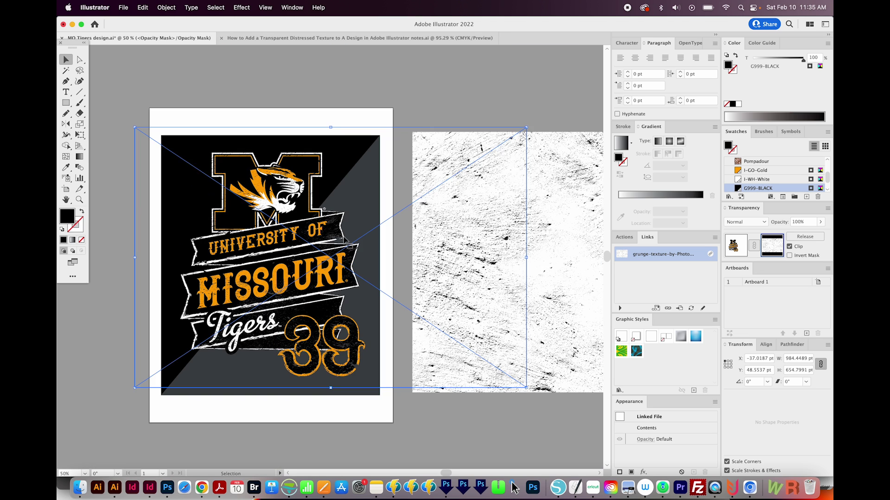
pyautogui.moveTo(531, 124); pyautogui.dragTo(549, 174)
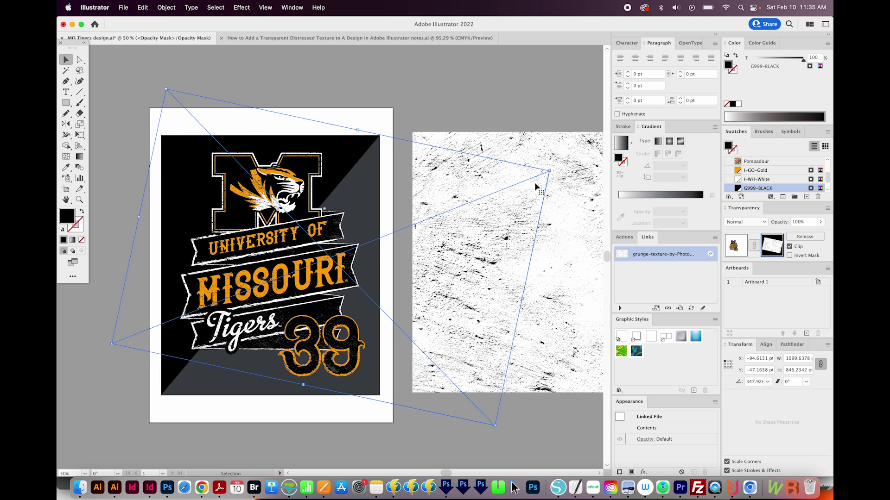
pyautogui.press('super+shift+a')
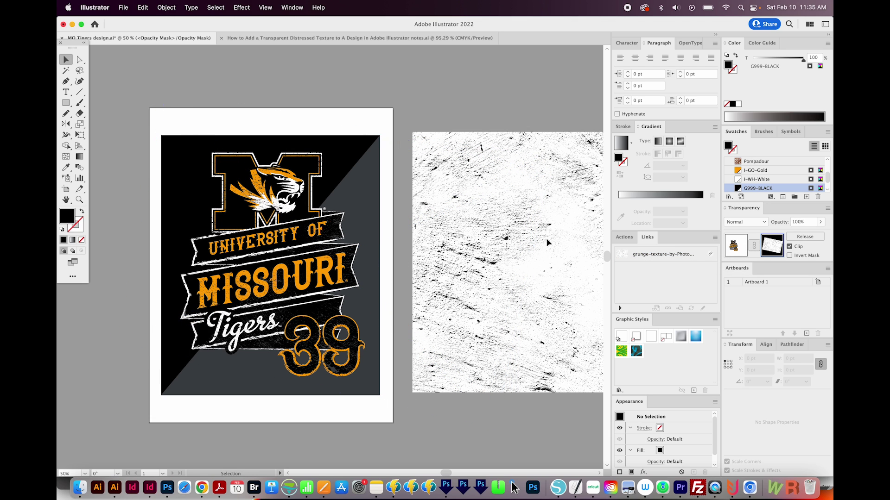
pyautogui.click(733, 246)
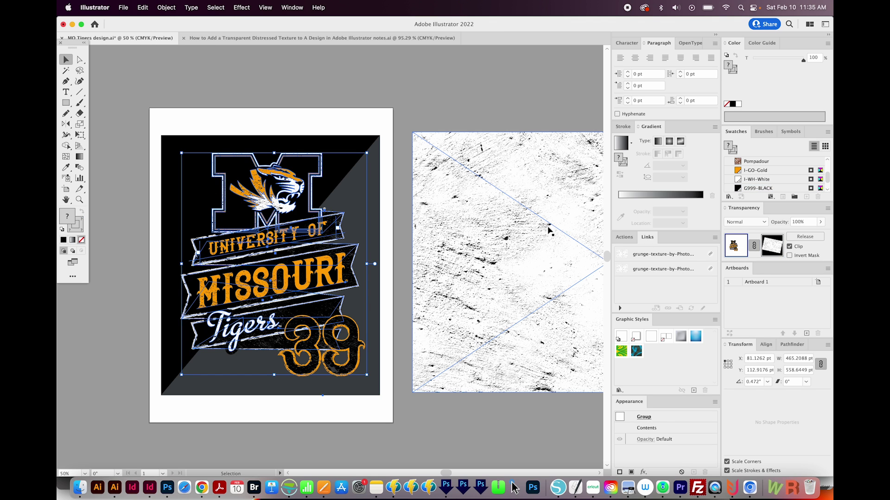
pyautogui.moveTo(317, 292)
pyautogui.mouseDown()
pyautogui.moveTo(326, 306)
pyautogui.moveTo(317, 295)
pyautogui.mouseUp()
pyautogui.click(520, 213)
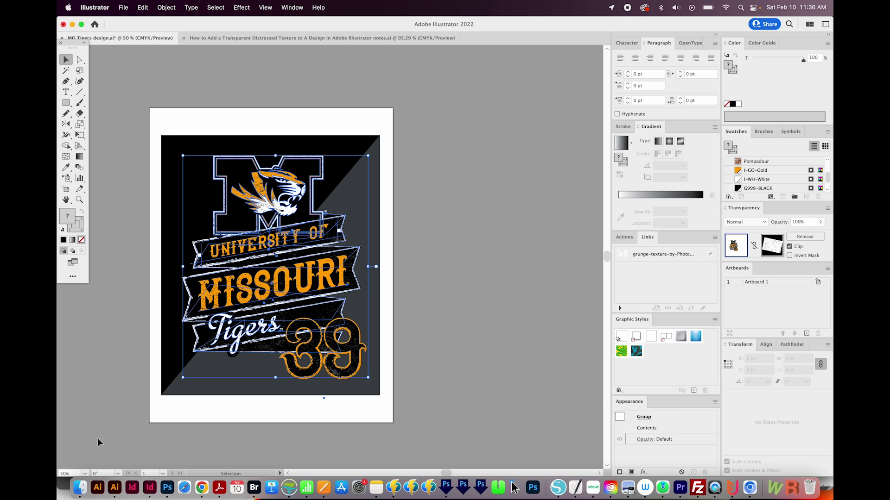
# Step: Release the opacity mask and drag the freed grunge texture up and to the right
pyautogui.click(809, 237)
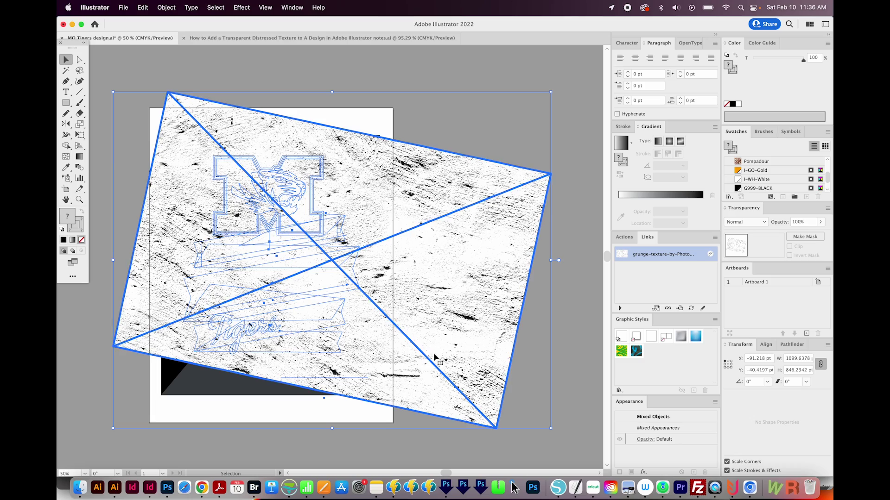
pyautogui.moveTo(408, 378); pyautogui.dragTo(498, 292)
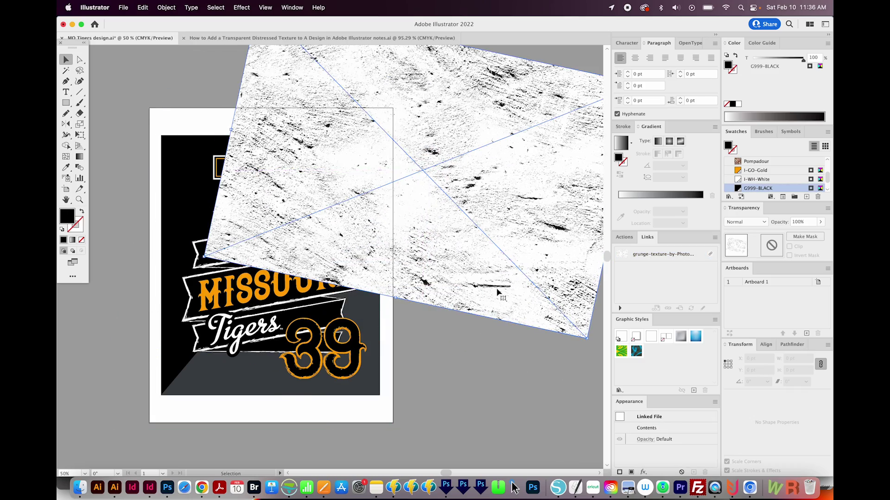